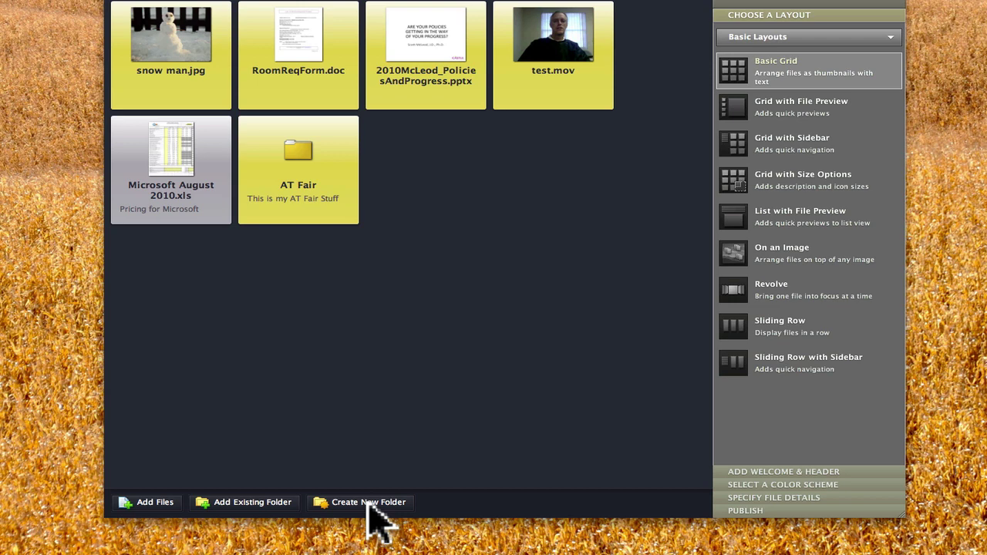
# - Create a new folder named Pictures in the portfolio
pyautogui.click(368, 505)
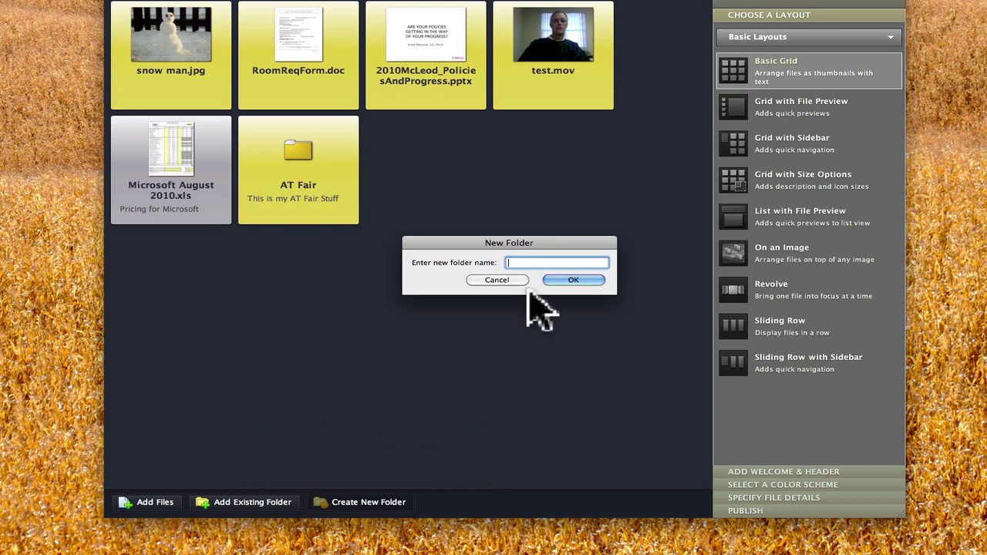
pyautogui.write('Pictures')
pyautogui.click(580, 280)
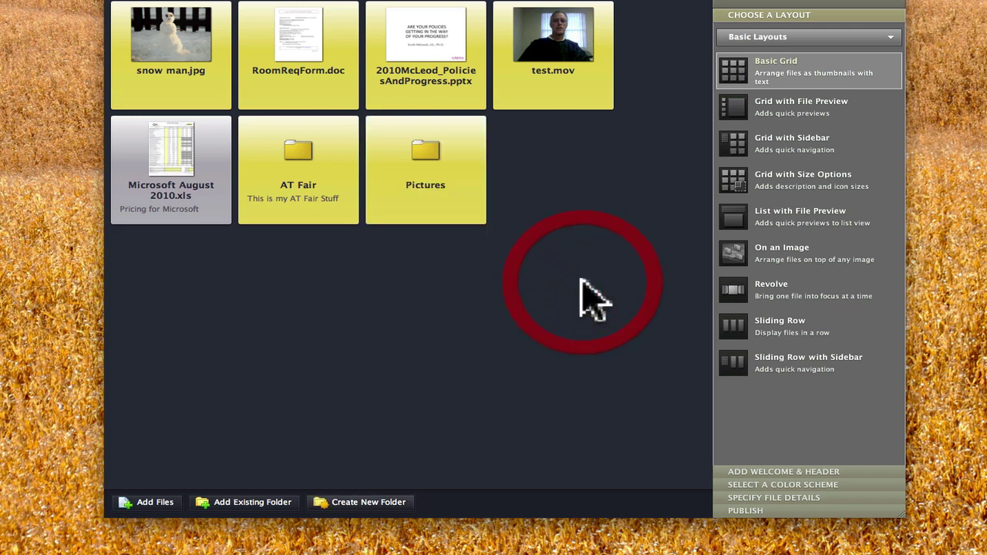
# - Move snow man.jpg into the Pictures folder, viewing the folder's contents before and after the move
pyautogui.doubleClick(434, 171)
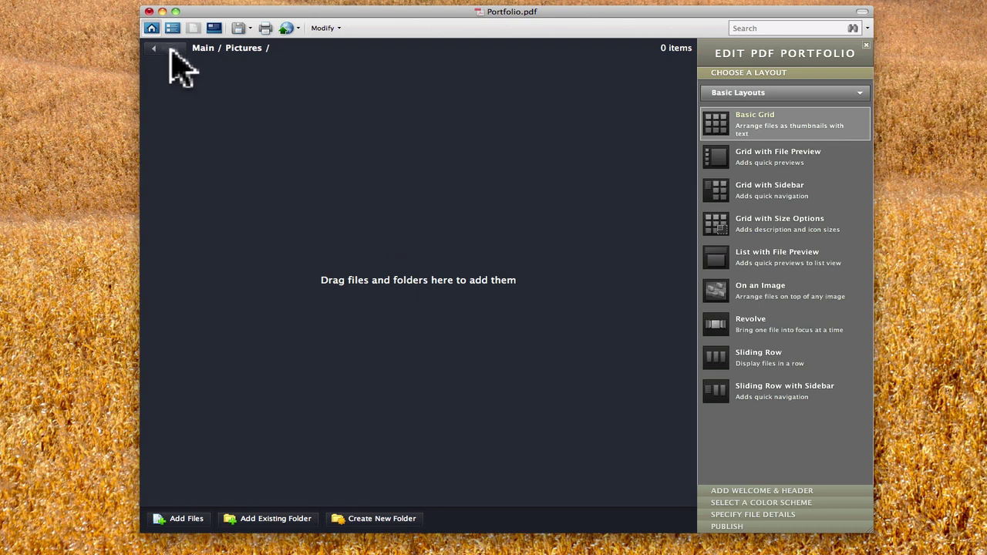
pyautogui.click(171, 51)
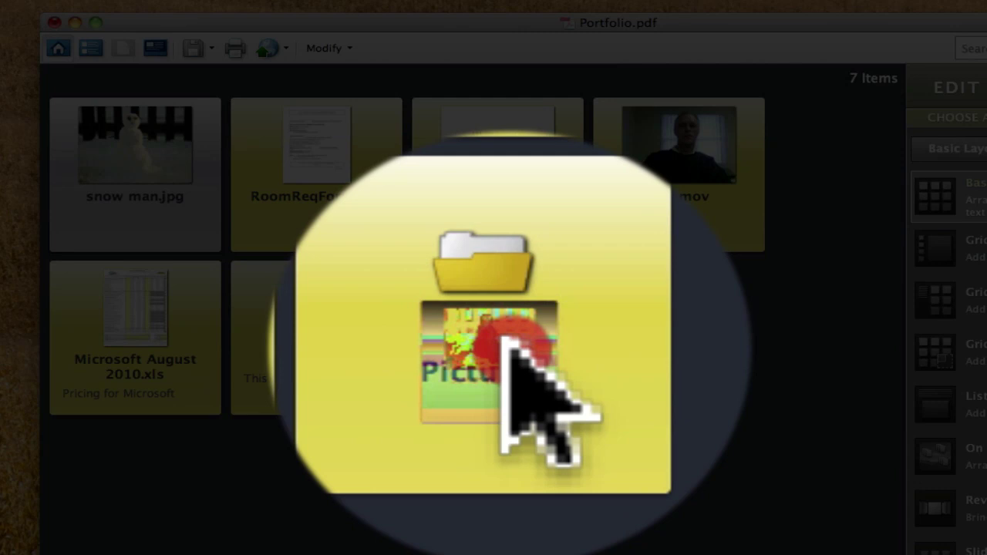
pyautogui.moveTo(509, 344); pyautogui.dragTo(507, 344)
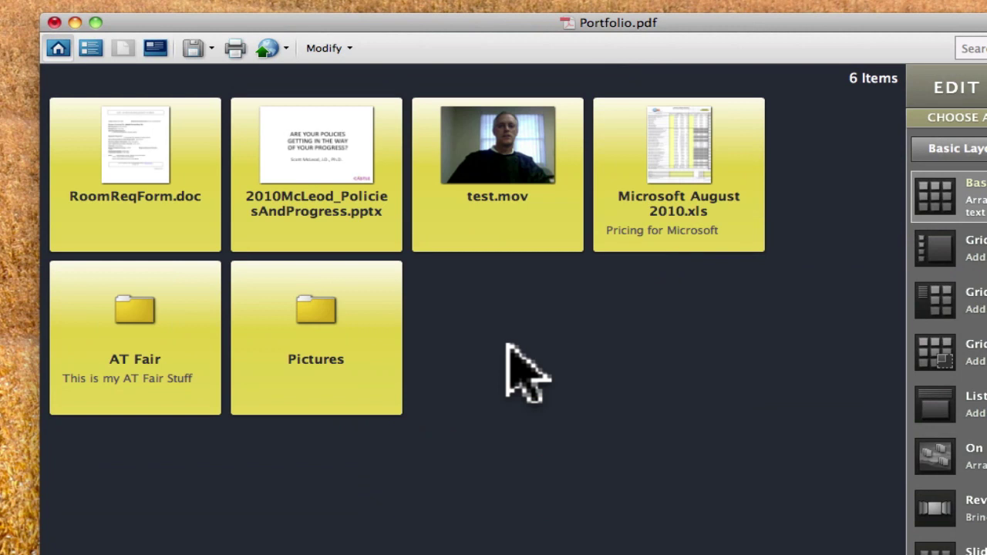
pyautogui.doubleClick(321, 344)
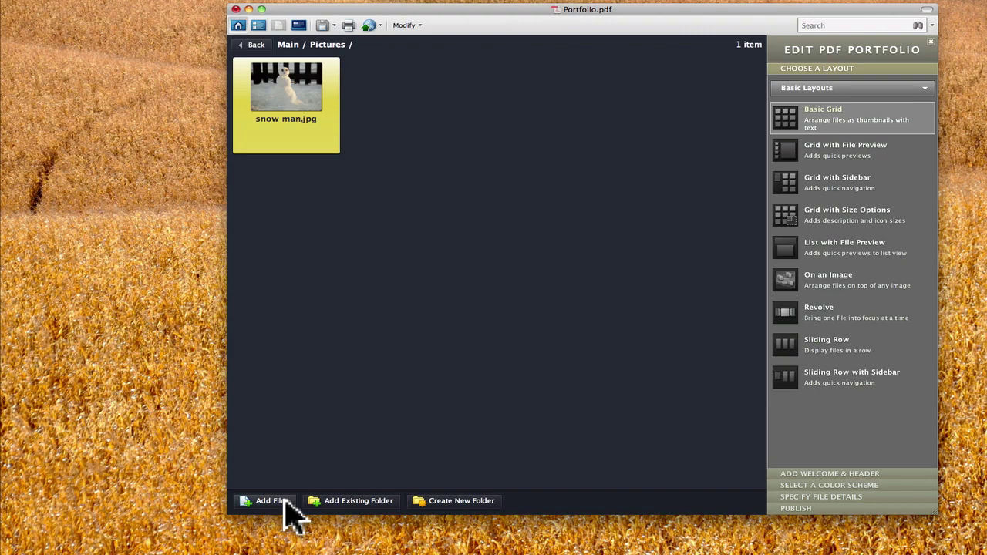
# - Add the first logo image from the Photos media library to the Pictures folder
pyautogui.click(286, 501)
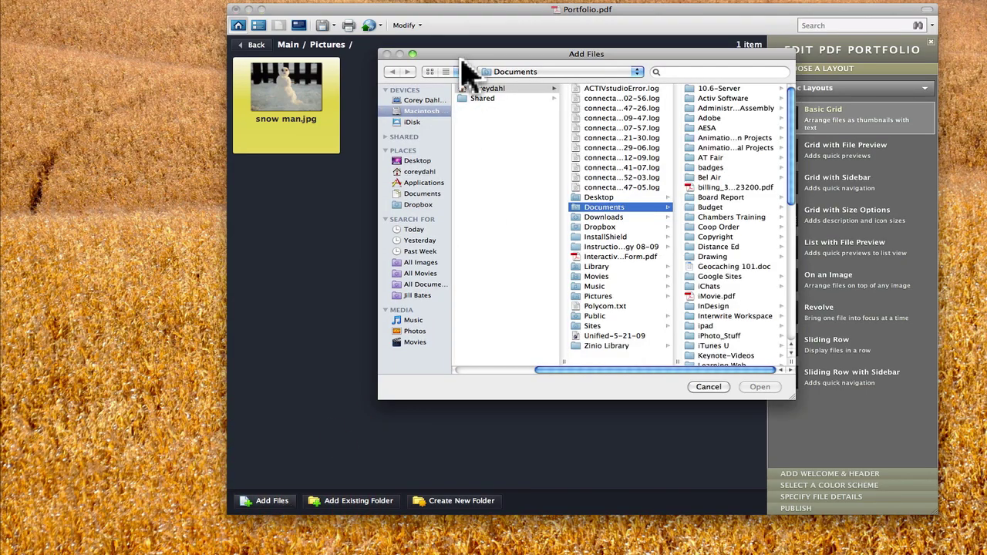
pyautogui.moveTo(469, 58); pyautogui.dragTo(528, 49)
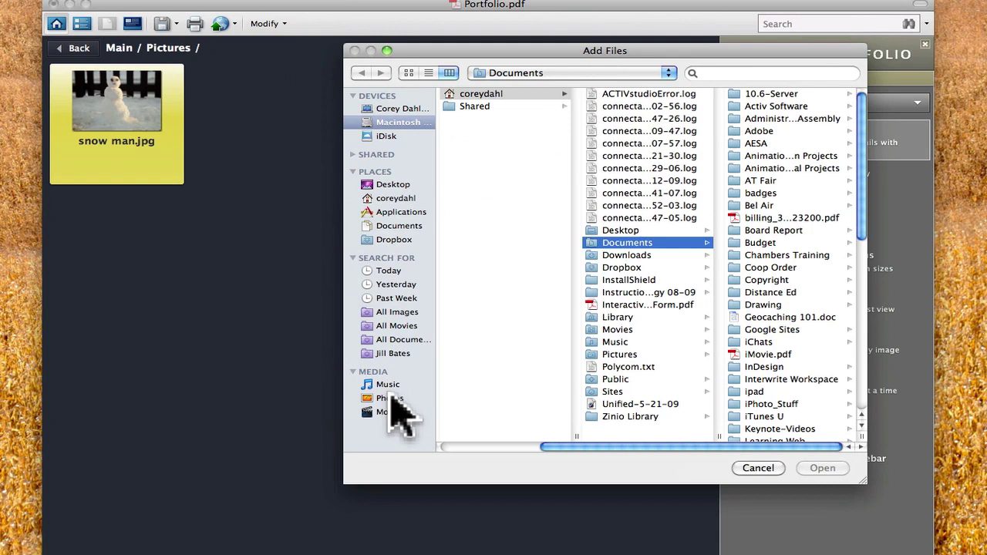
pyautogui.click(389, 398)
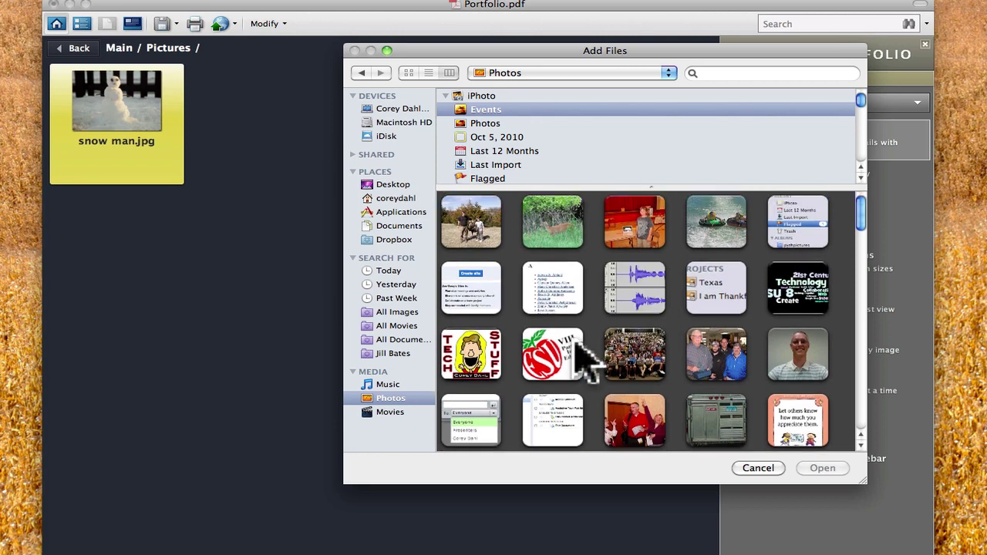
pyautogui.doubleClick(556, 354)
pyautogui.click(500, 240)
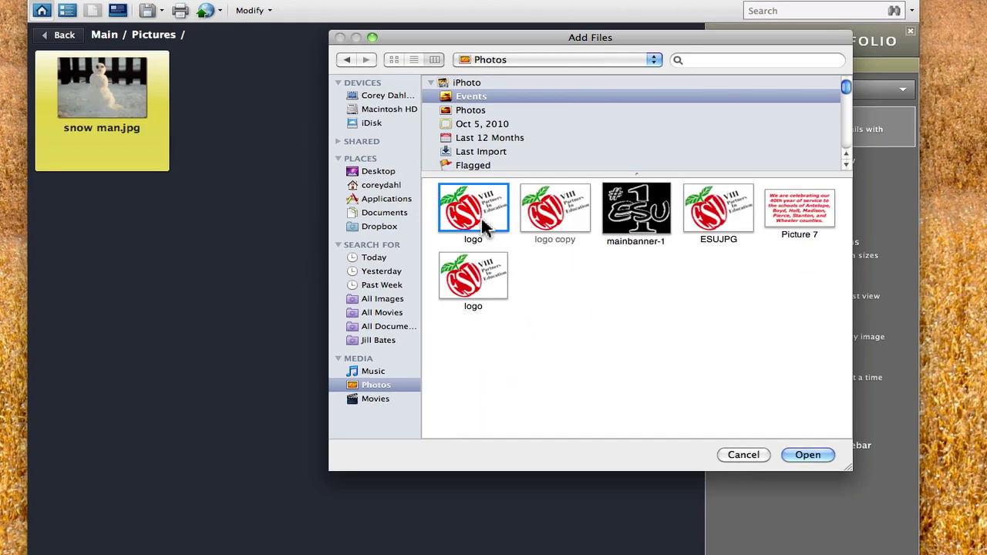
pyautogui.click(841, 472)
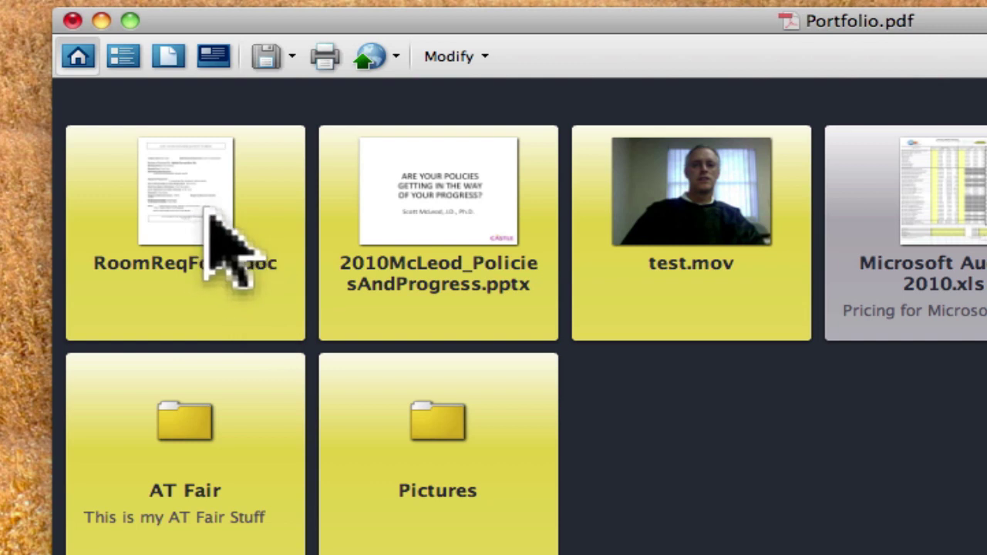
# - Sort the portfolio items by modified date, newest first, in the list view and compare the order in the home layout
pyautogui.click(125, 58)
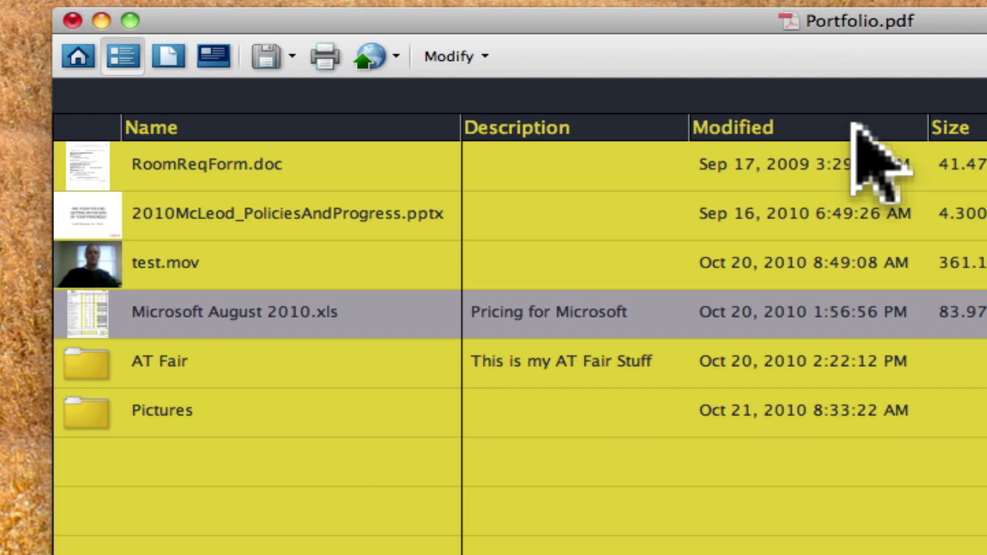
pyautogui.click(886, 128)
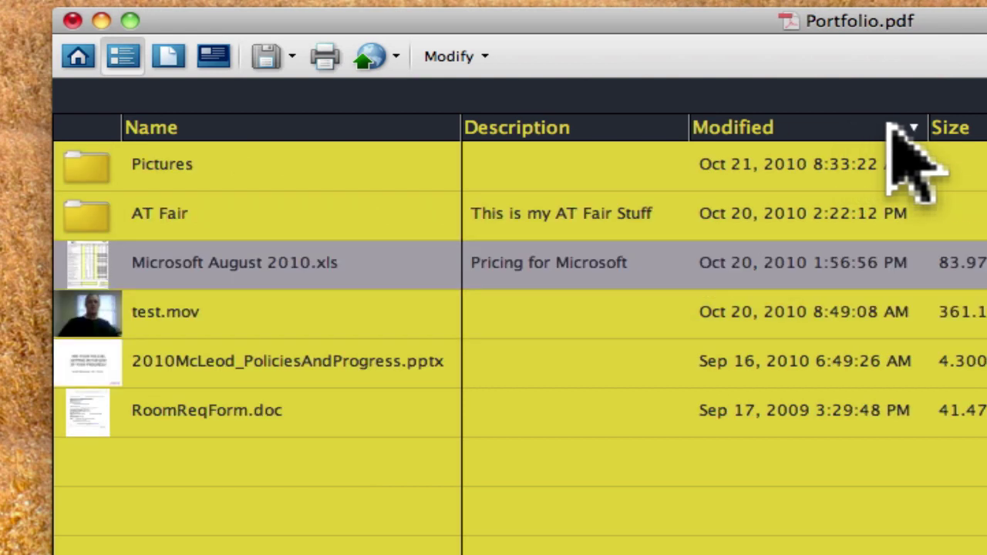
pyautogui.click(78, 59)
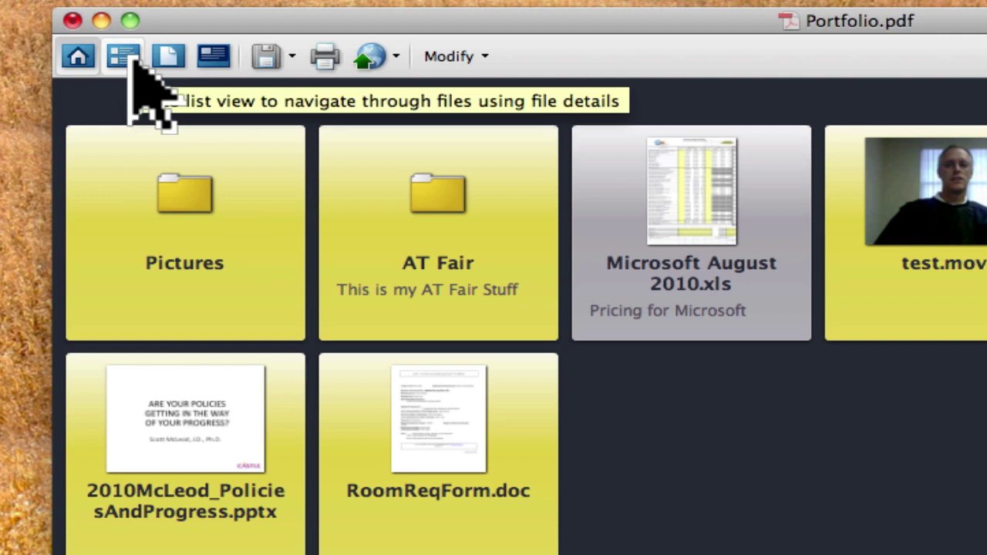
pyautogui.click(124, 58)
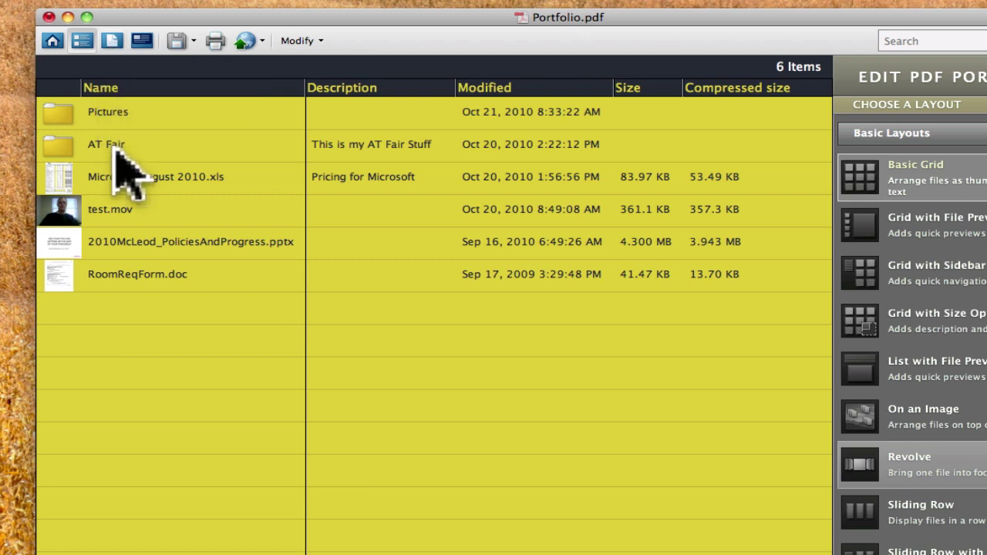
# - Open the Pictures folder from the file list and preview snow man.jpg
pyautogui.click(121, 114)
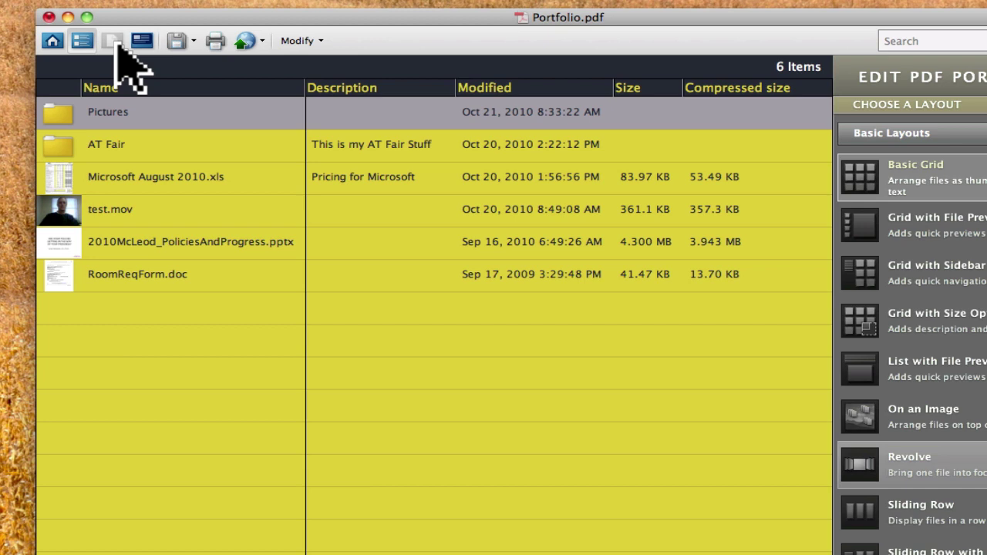
pyautogui.doubleClick(68, 114)
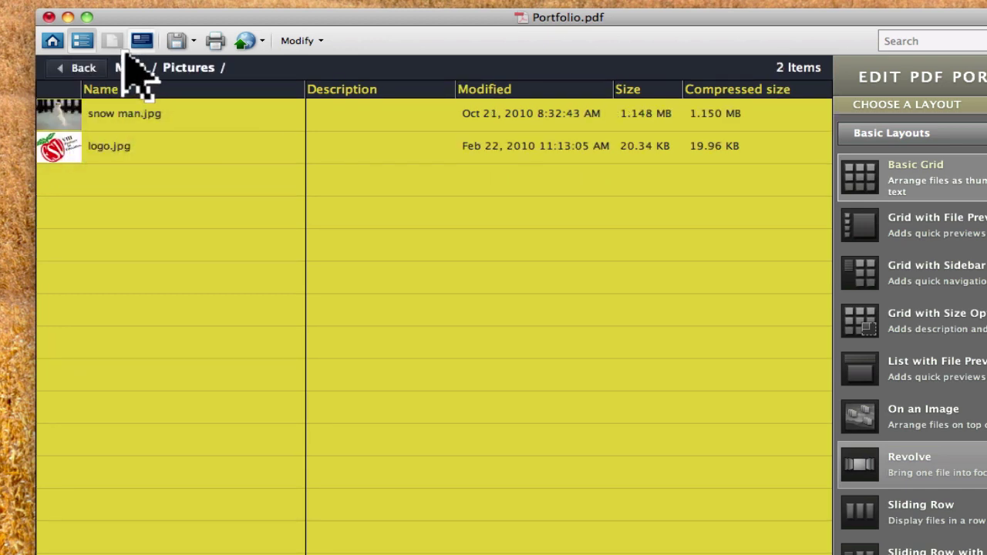
pyautogui.click(77, 116)
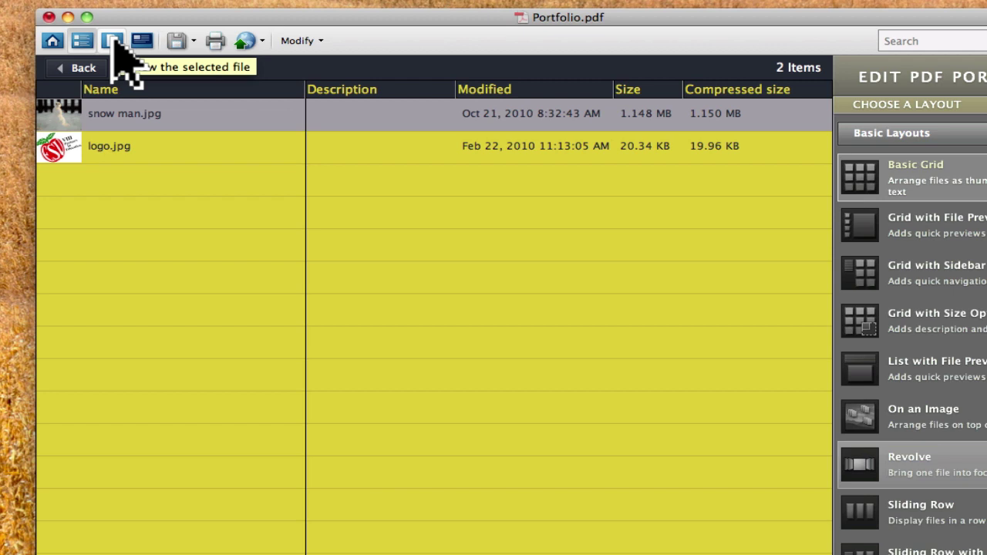
pyautogui.click(113, 43)
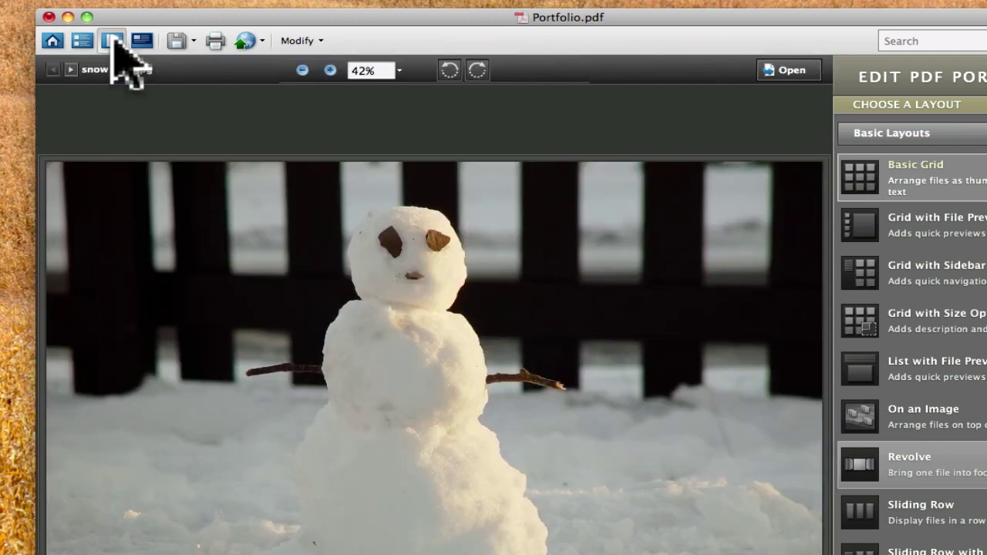
# - Enlarge the snow man.jpg preview to 100% and pan around the picture
pyautogui.click(330, 70)
pyautogui.click(330, 70)
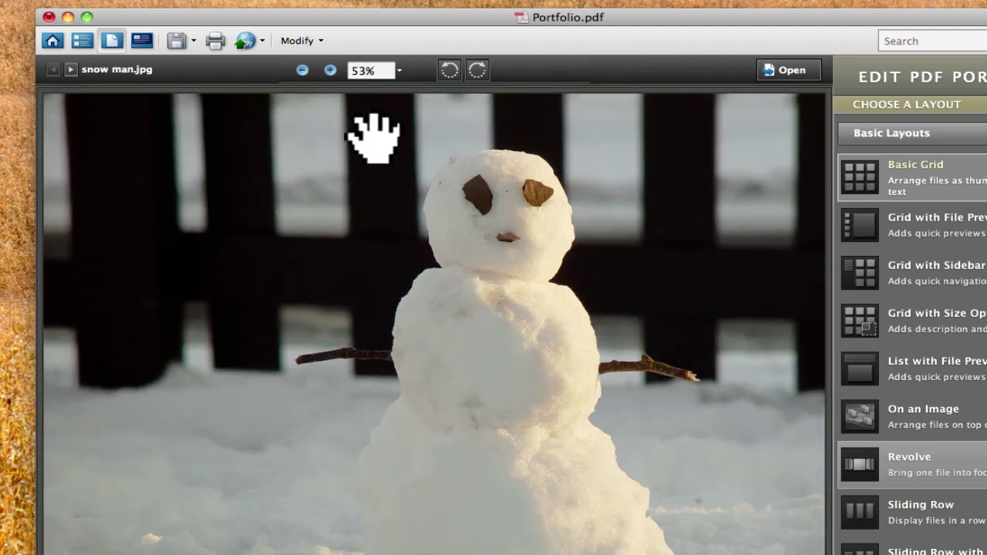
pyautogui.moveTo(375, 136); pyautogui.dragTo(282, 172)
pyautogui.moveTo(405, 195); pyautogui.dragTo(434, 206)
pyautogui.moveTo(440, 264); pyautogui.dragTo(458, 136)
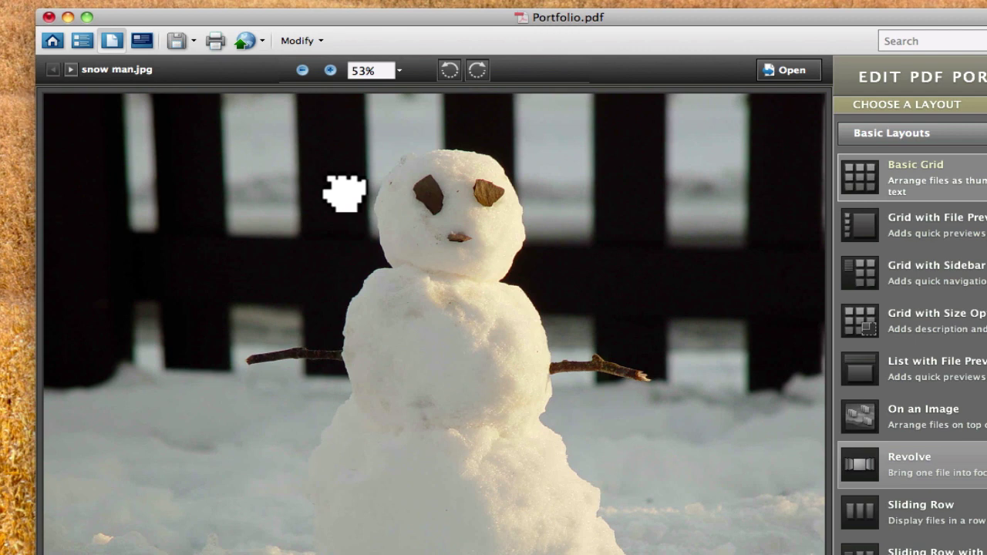
pyautogui.moveTo(342, 193); pyautogui.dragTo(453, 191)
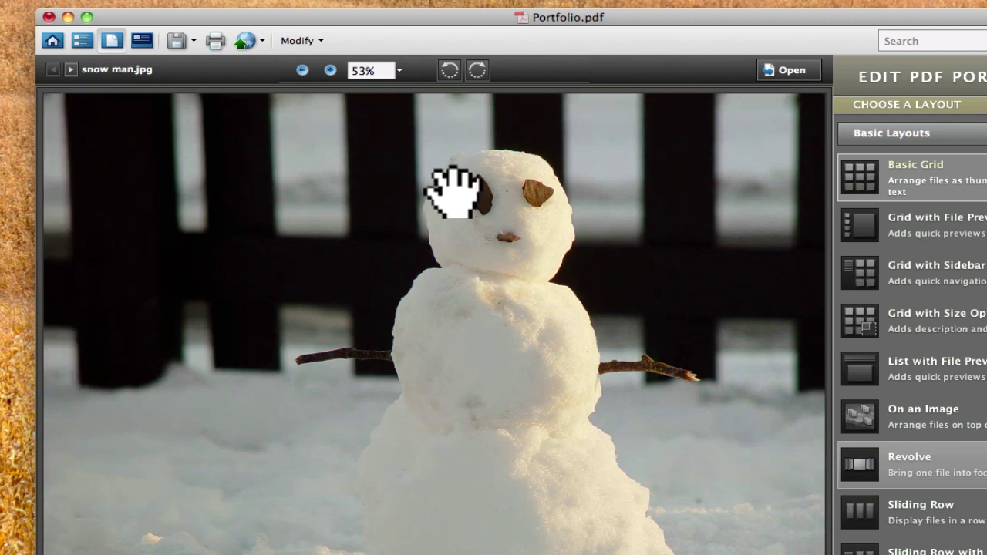
pyautogui.click(330, 70)
pyautogui.moveTo(630, 302); pyautogui.dragTo(502, 300)
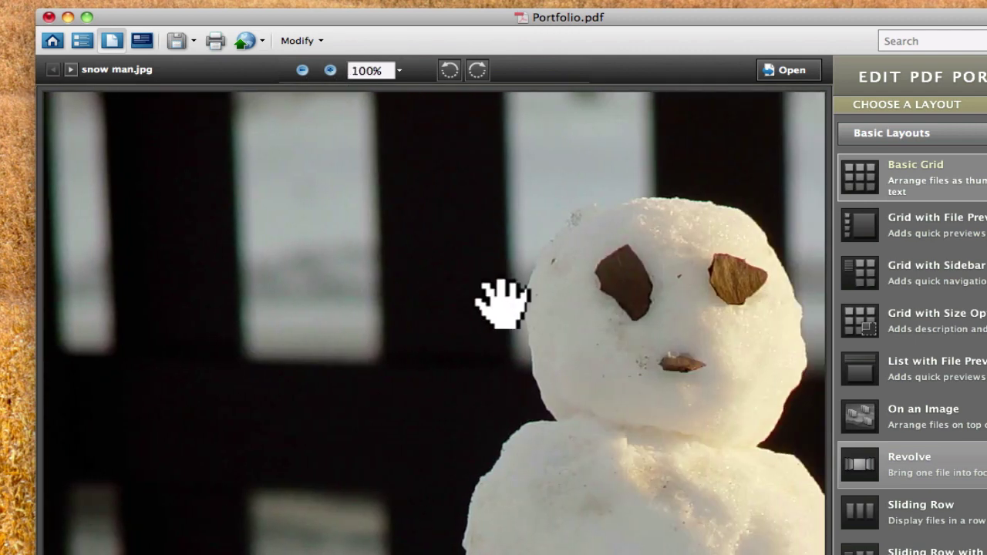
pyautogui.moveTo(546, 329); pyautogui.dragTo(404, 327)
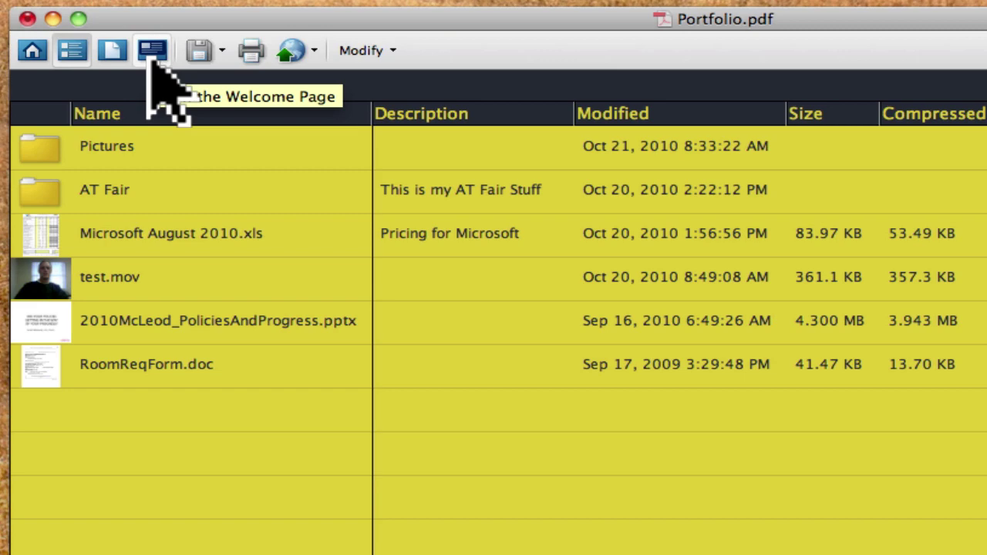
# - Display the portfolio's welcome page and review the options for saving, sharing and modifying the portfolio
pyautogui.click(151, 60)
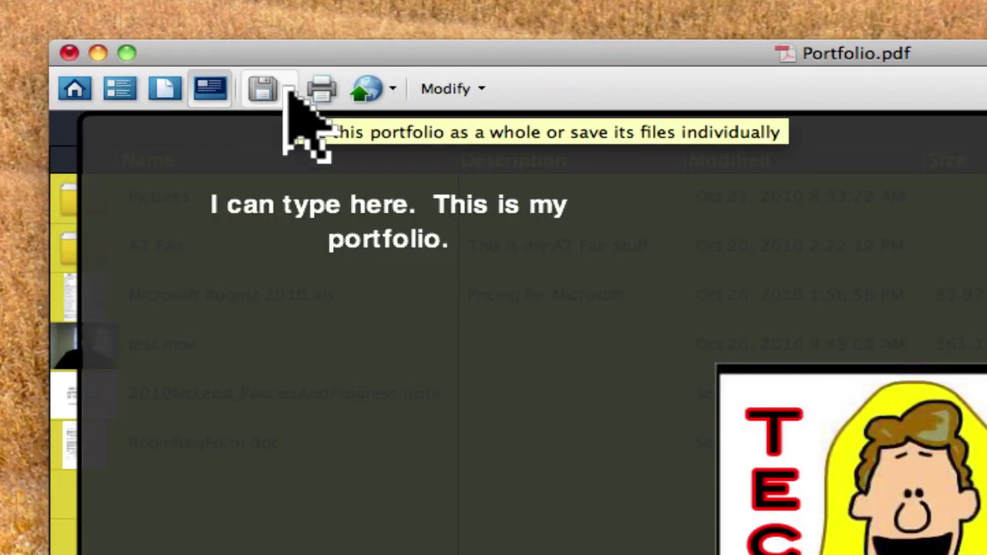
pyautogui.click(290, 100)
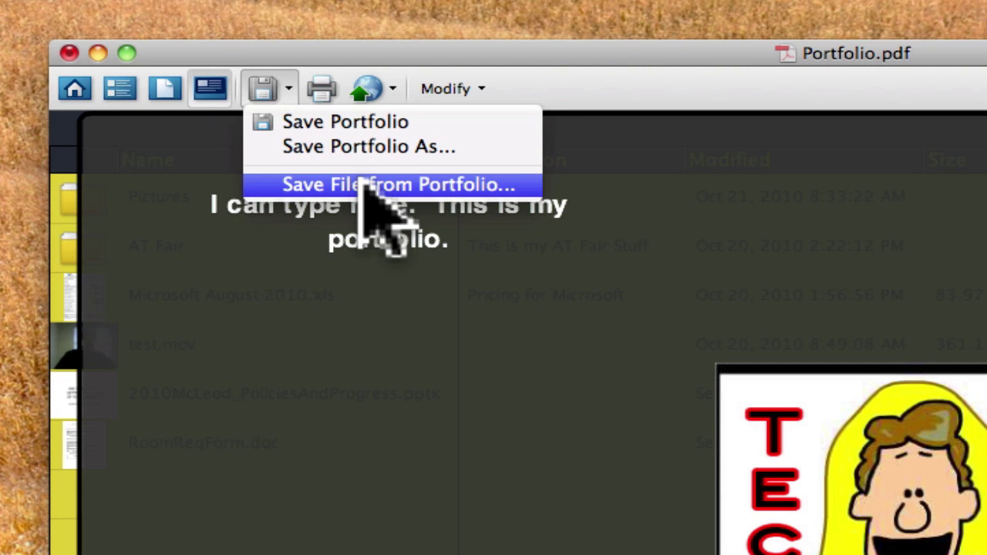
pyautogui.click(324, 90)
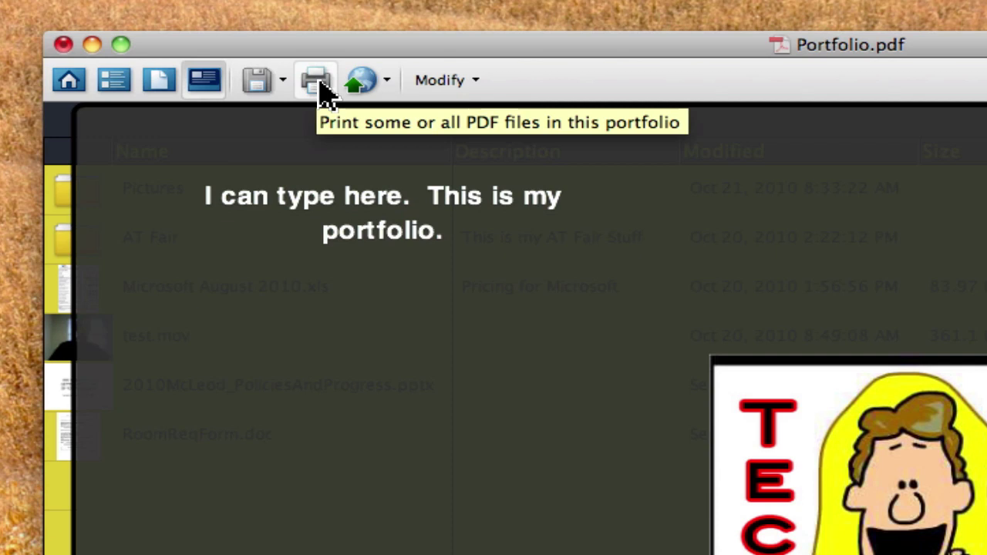
pyautogui.click(393, 88)
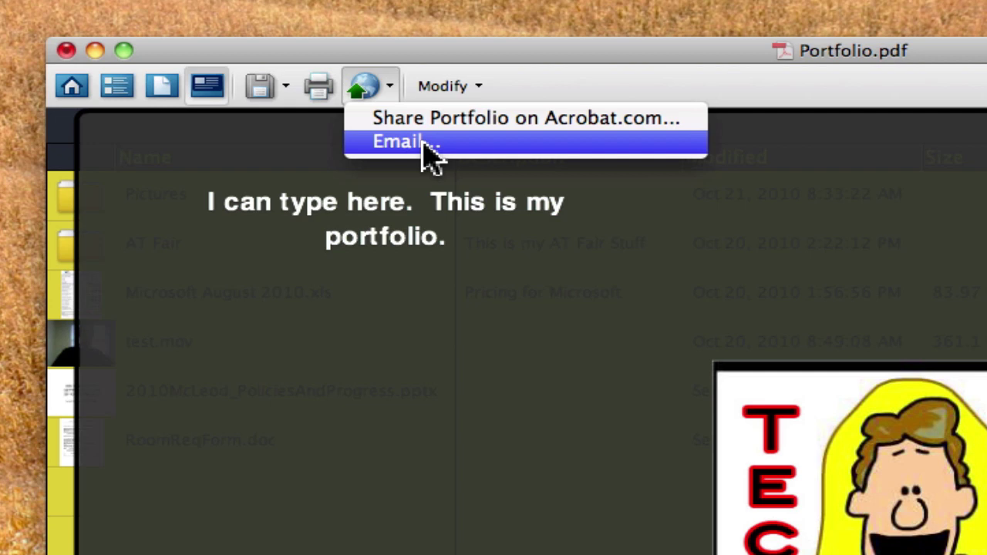
pyautogui.click(482, 87)
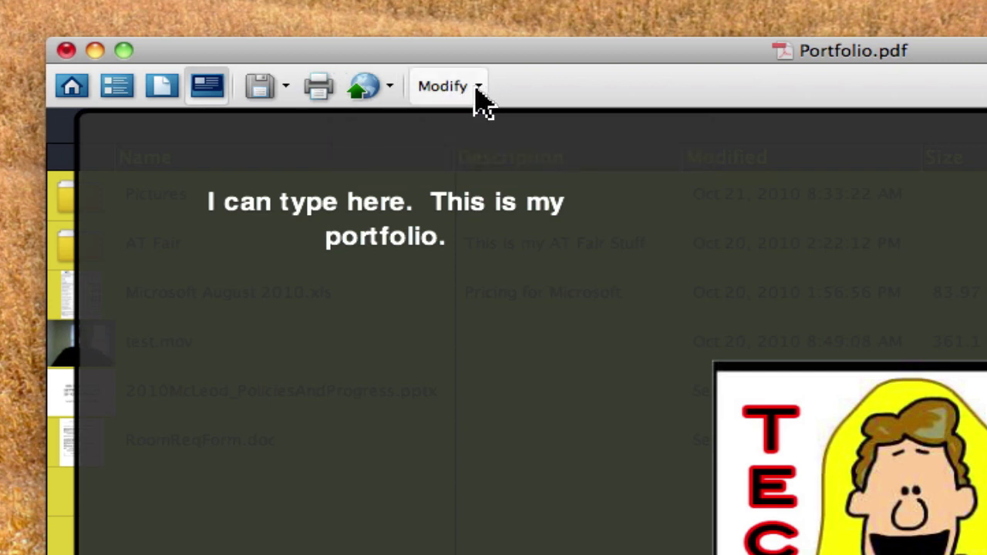
pyautogui.click(477, 89)
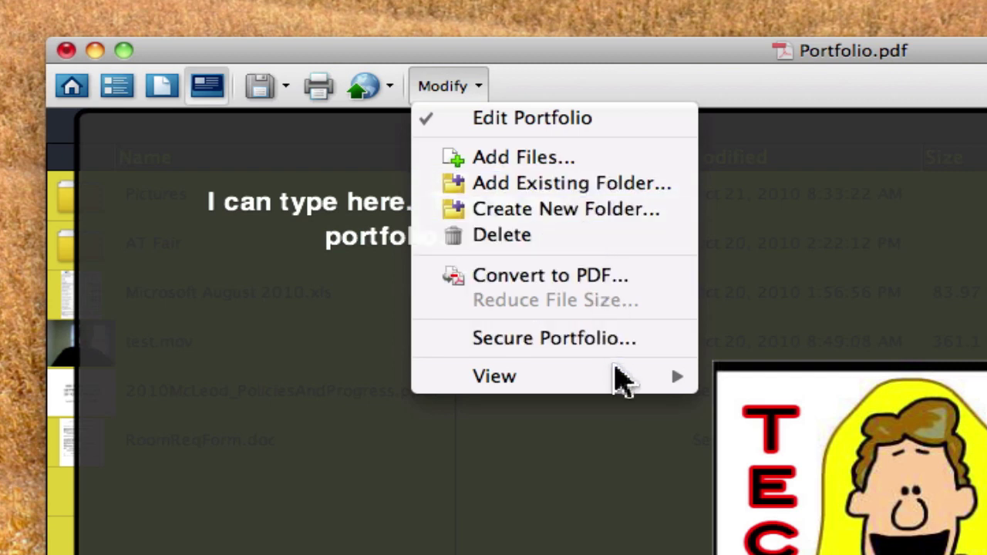
pyautogui.moveTo(617, 381)
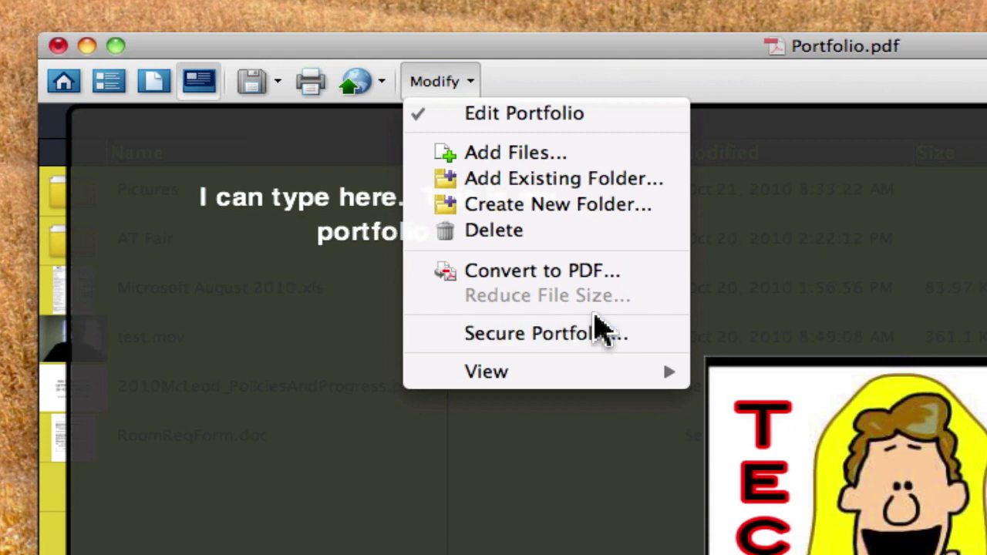